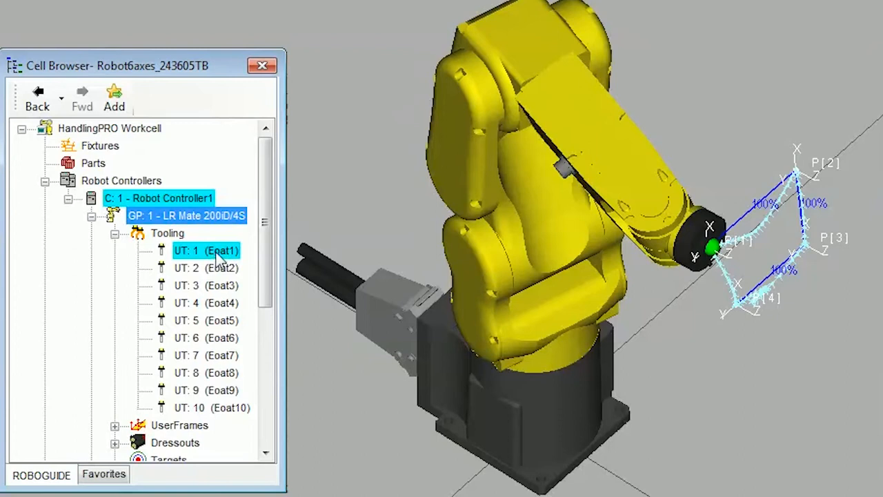
# Assign the pointer model from the library's EOATs pointers category to tool UT: 1 (Eoat1) and apply it.
pyautogui.doubleClick(219, 251)
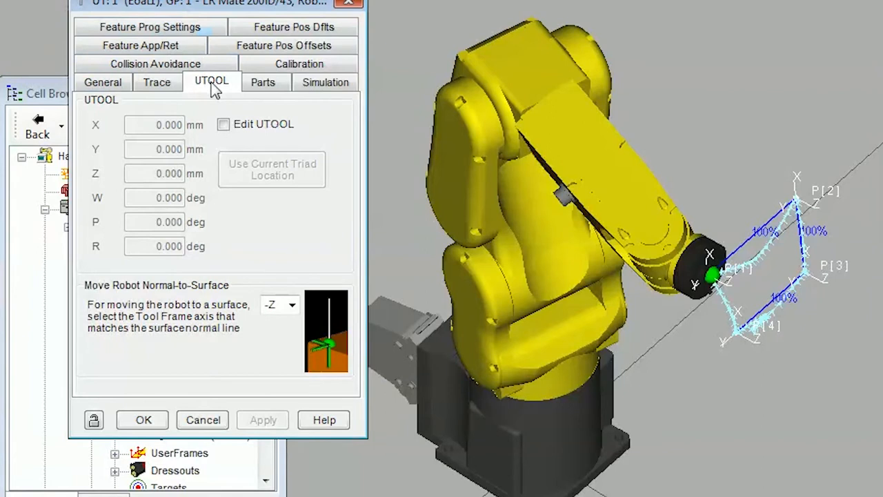
pyautogui.click(108, 86)
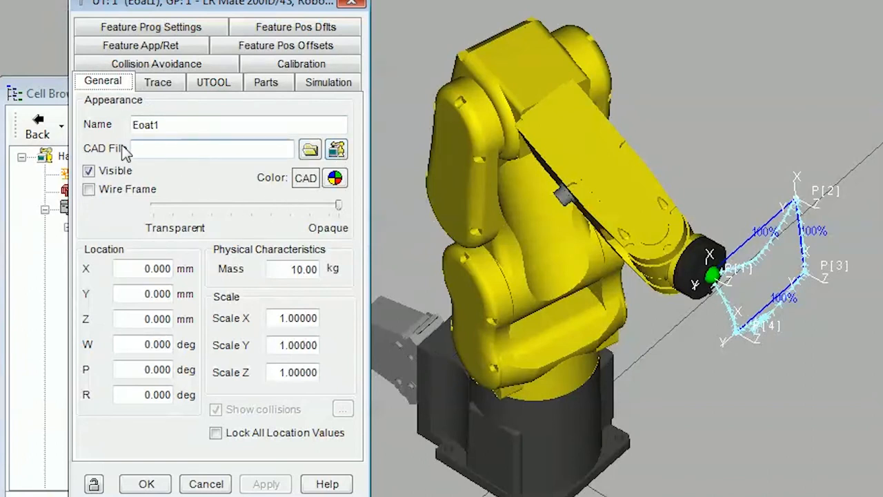
pyautogui.click(334, 150)
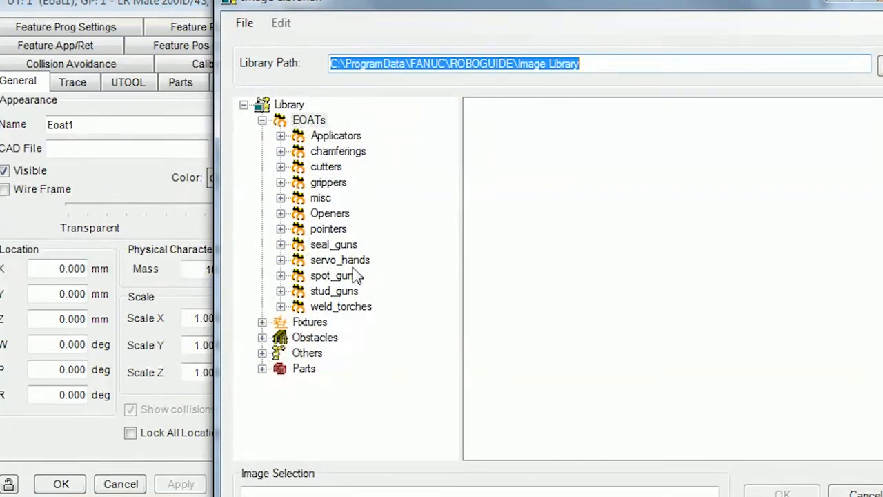
pyautogui.doubleClick(334, 230)
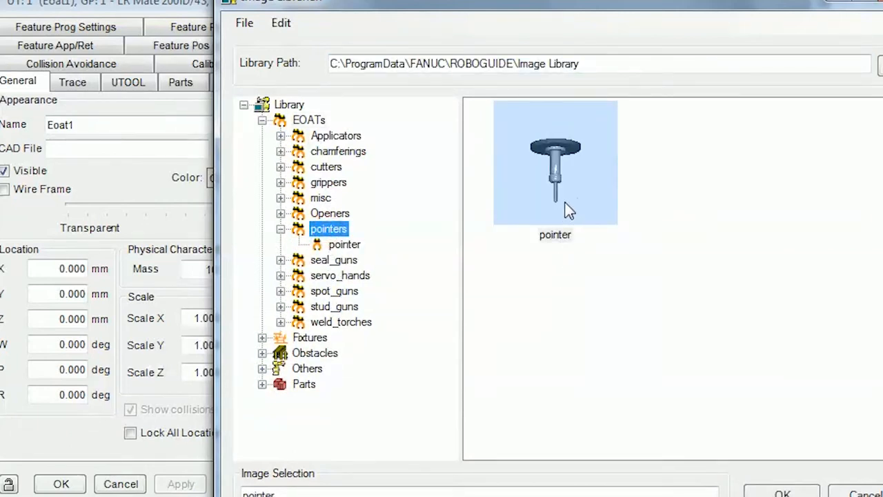
pyautogui.doubleClick(566, 202)
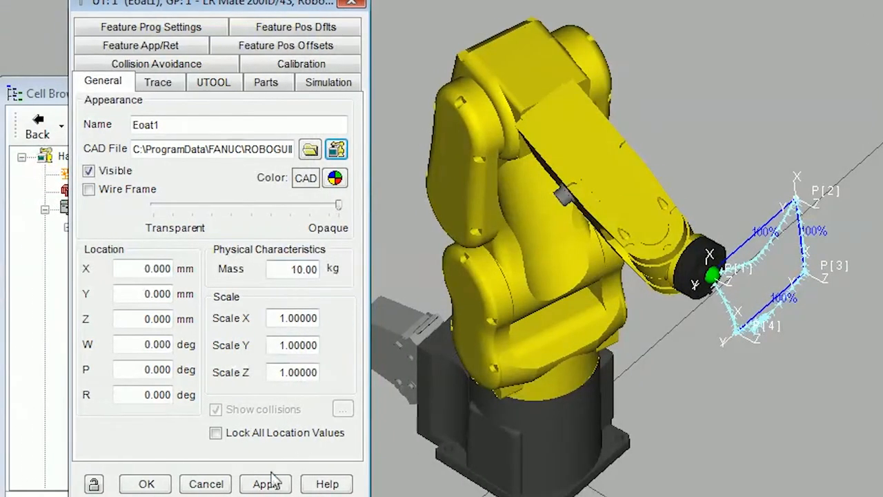
pyautogui.click(267, 484)
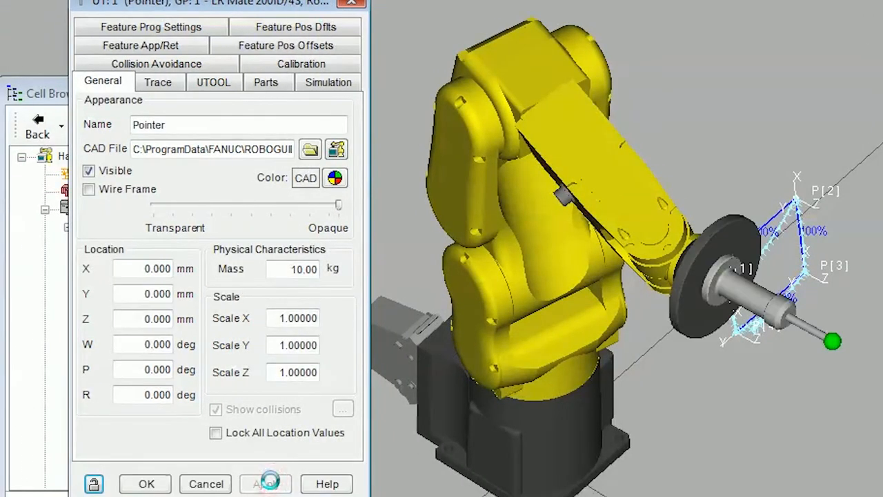
# Set the pointer tool's mass to 0.5 kg.
pyautogui.moveTo(391, 447); pyautogui.dragTo(421, 449, button='right')
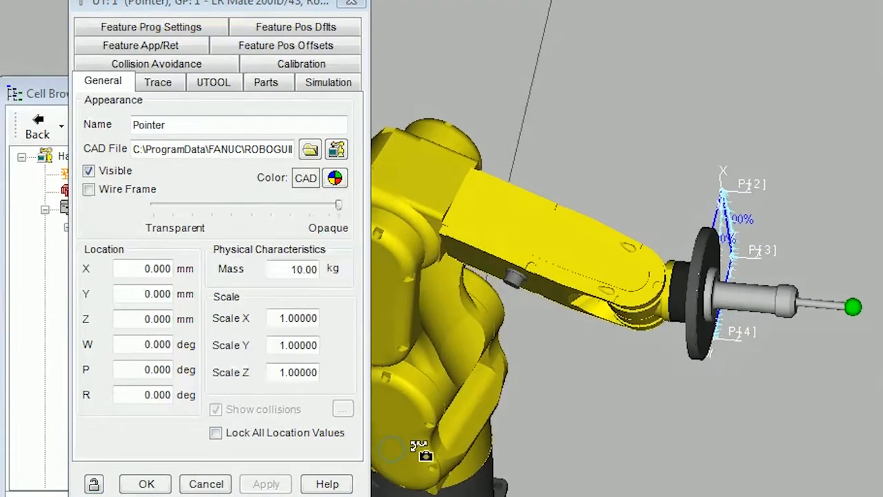
pyautogui.doubleClick(284, 270)
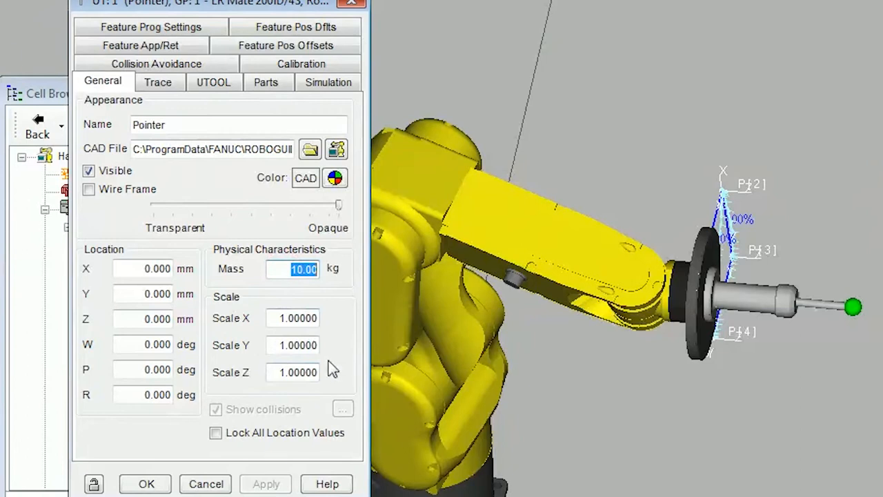
pyautogui.write('0.5')
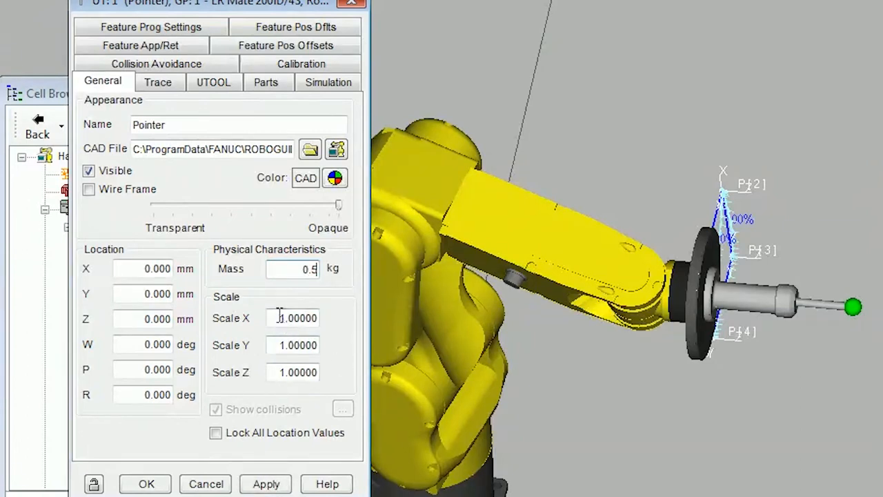
# Scale the pointer tool to 0.25 in X, Y and Z and apply the change.
pyautogui.moveTo(276, 320); pyautogui.dragTo(326, 324)
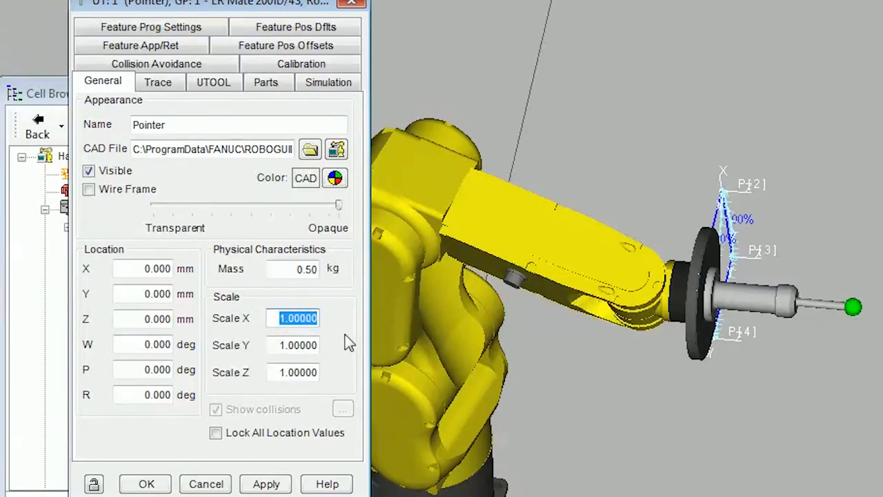
pyautogui.write('0.25')
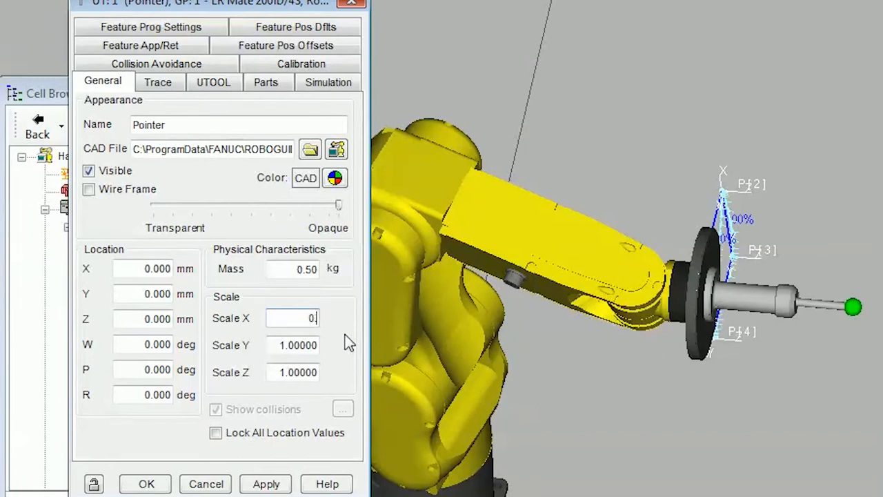
pyautogui.doubleClick(309, 316)
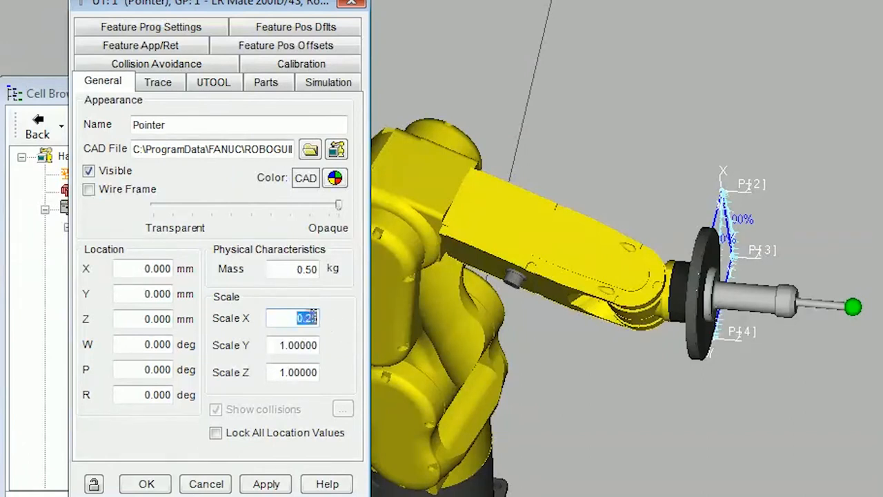
pyautogui.doubleClick(280, 345)
pyautogui.write('0.25')
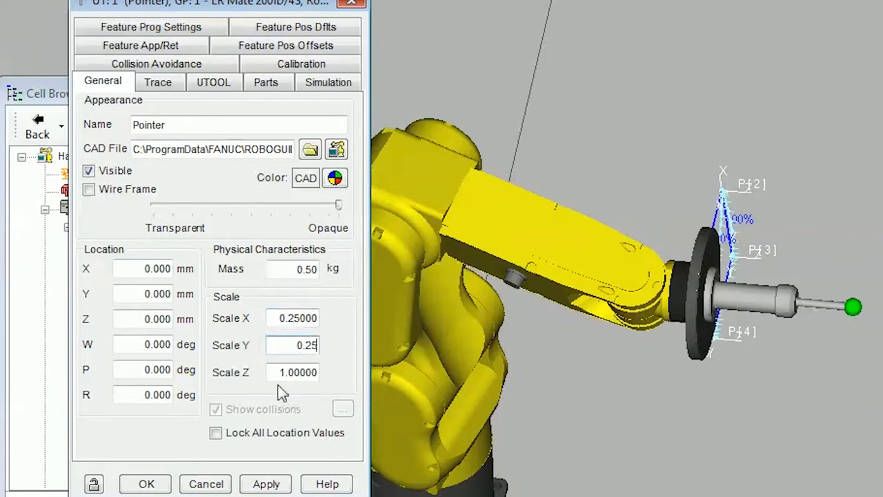
pyautogui.doubleClick(280, 372)
pyautogui.write('0.25')
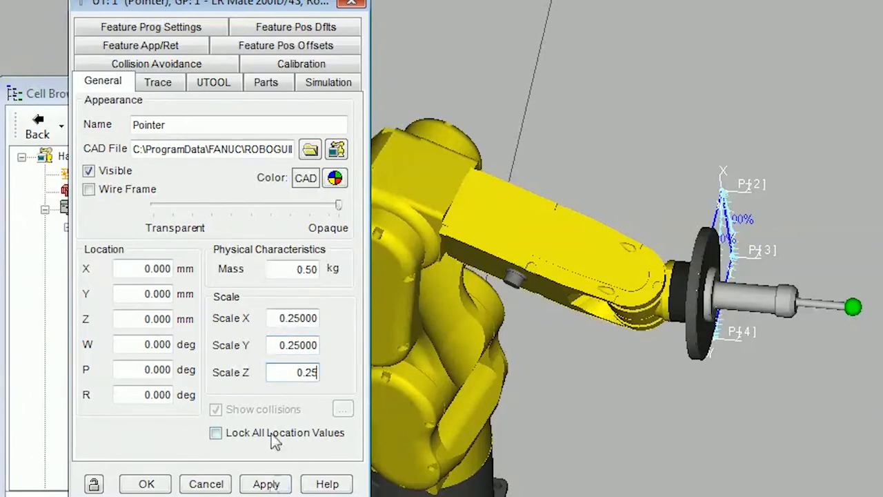
pyautogui.click(297, 344)
pyautogui.click(267, 483)
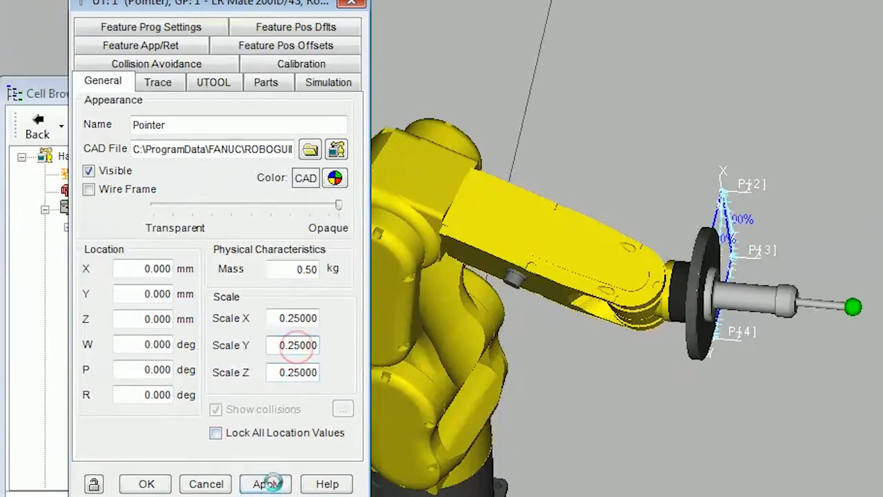
# Enable UTOOL editing for the pointer, set the tool frame's Z offset to 100 mm and apply it.
pyautogui.scroll(-3, 787, 307)
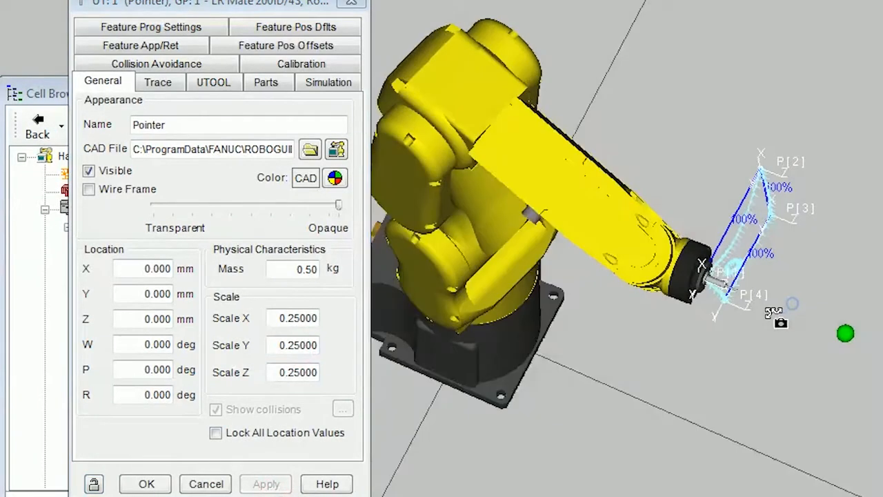
pyautogui.scroll(5, 707, 298)
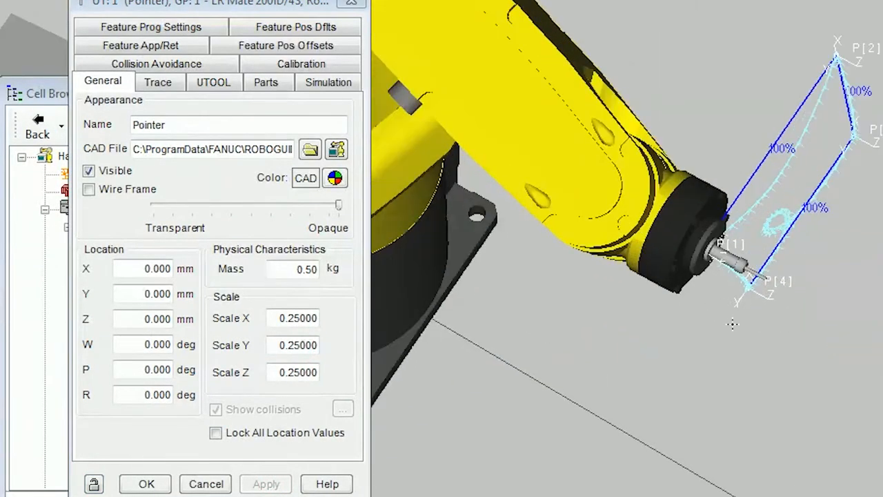
pyautogui.scroll(-3, 745, 355)
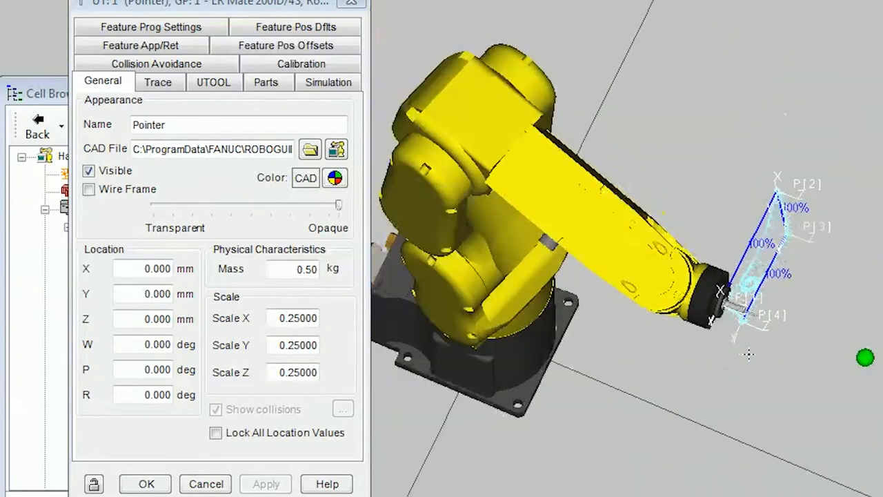
pyautogui.moveTo(821, 386); pyautogui.dragTo(836, 376, button='right')
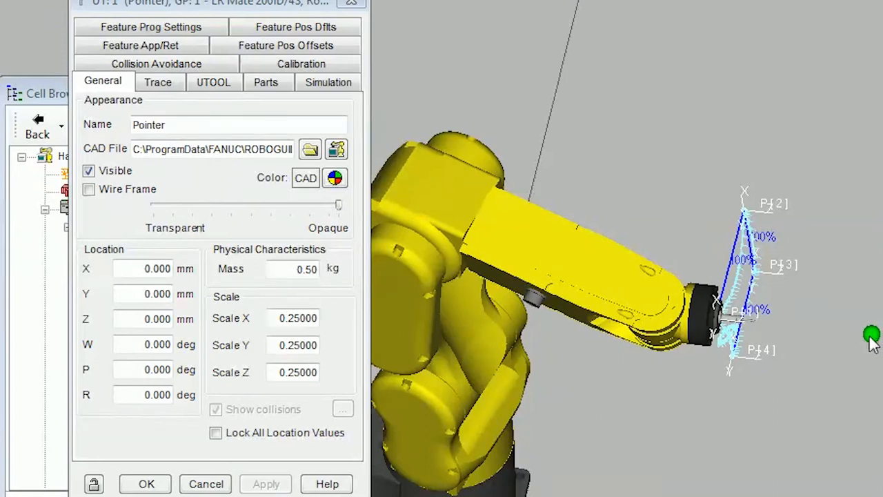
pyautogui.click(213, 84)
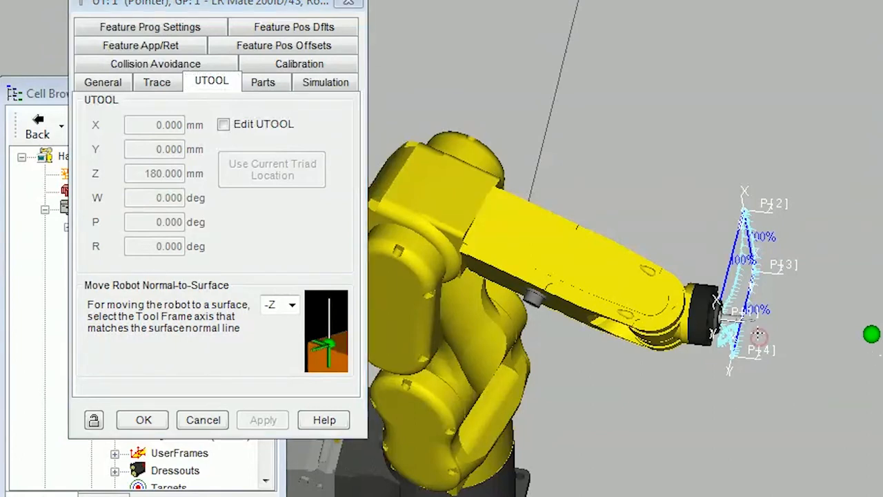
pyautogui.scroll(4, 758, 336)
pyautogui.moveTo(790, 376); pyautogui.dragTo(662, 381, button='right')
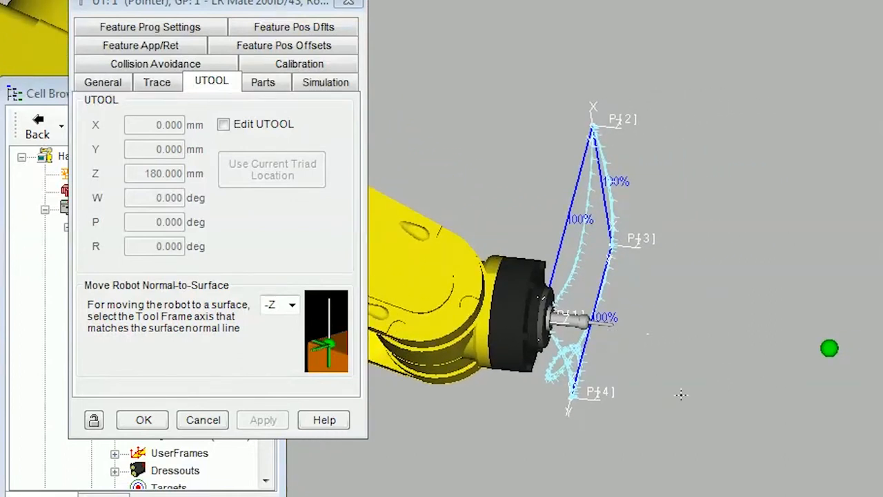
pyautogui.click(222, 125)
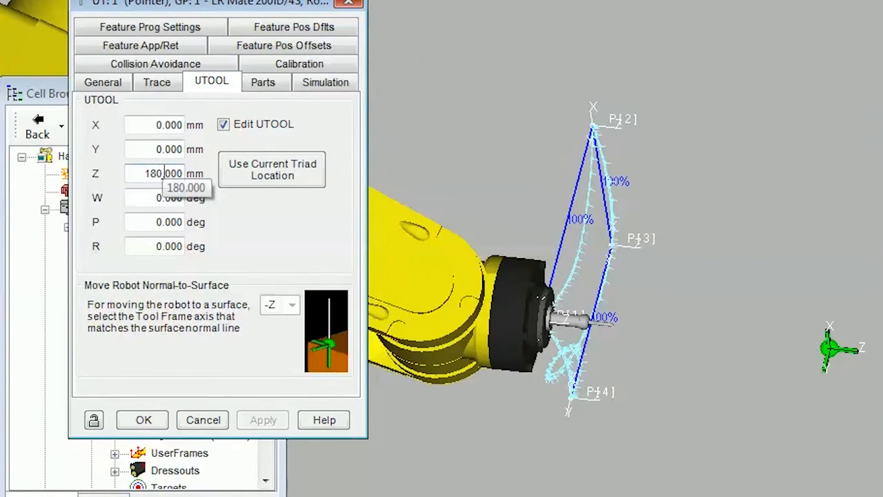
pyautogui.moveTo(164, 173); pyautogui.dragTo(132, 191)
pyautogui.write('1')
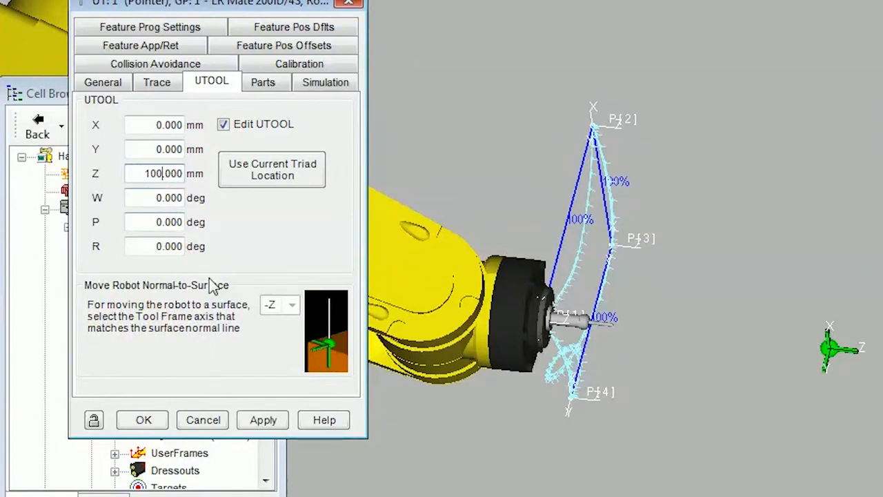
pyautogui.click(263, 420)
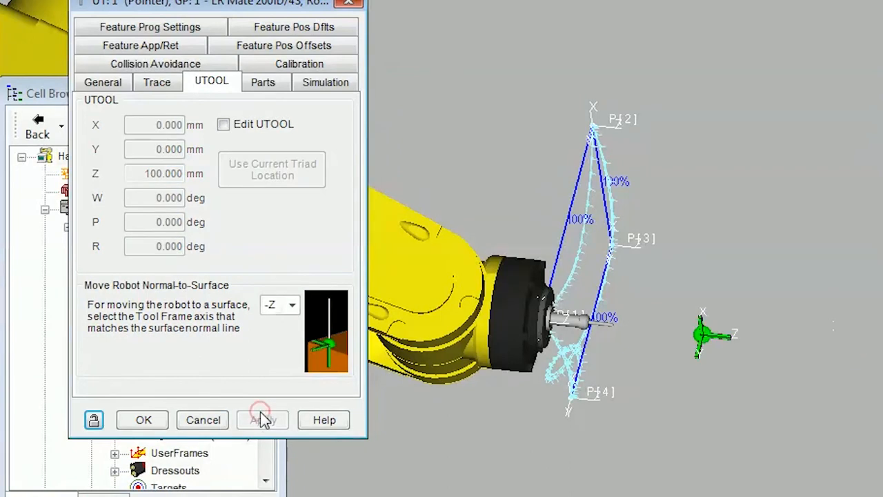
# Set the pointer's UTOOL Z offset to 50 mm and apply it.
pyautogui.click(223, 125)
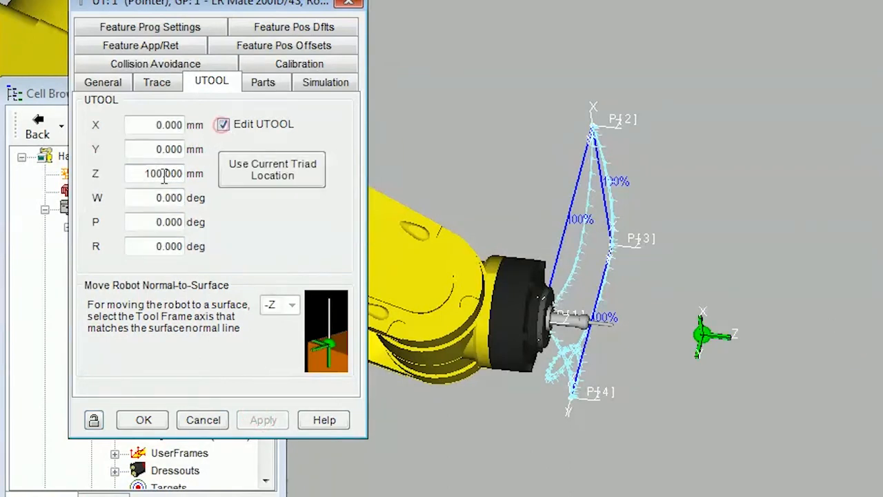
pyautogui.moveTo(163, 173); pyautogui.dragTo(143, 173)
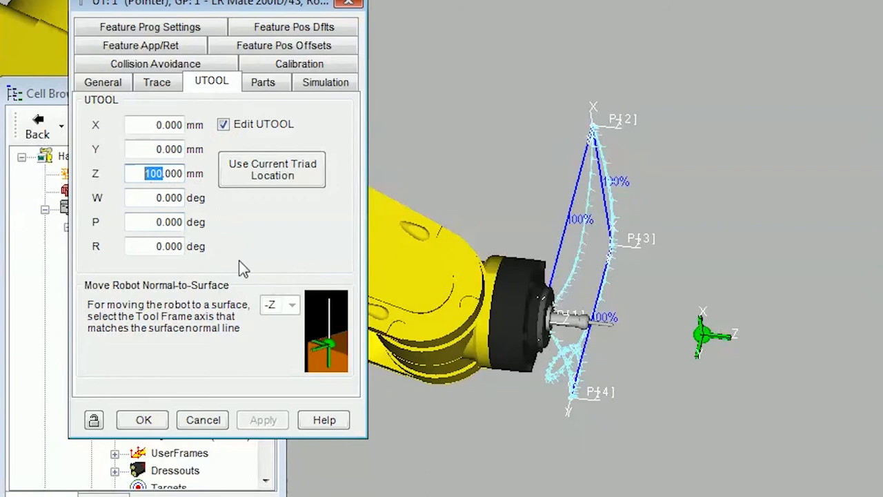
pyautogui.write('50')
pyautogui.click(280, 419)
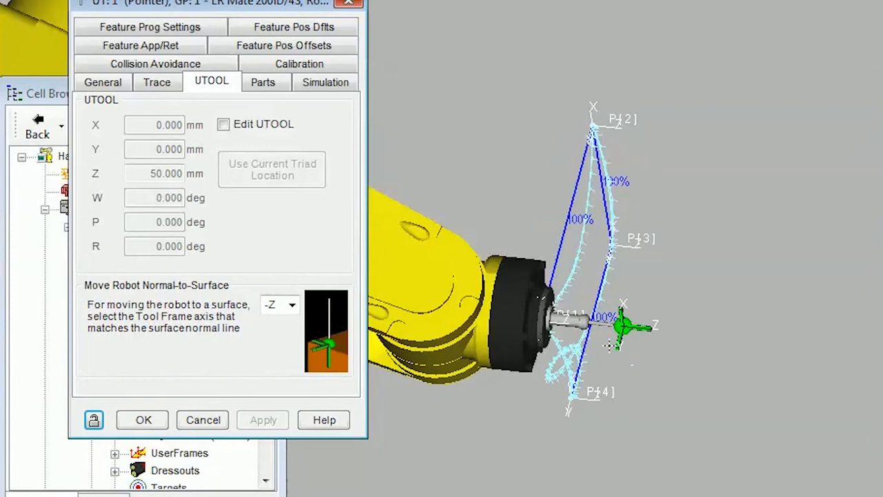
# Check the tool frame against the pointer tip, then set the UTOOL Z offset to 45 mm and apply it.
pyautogui.scroll(3, 619, 326)
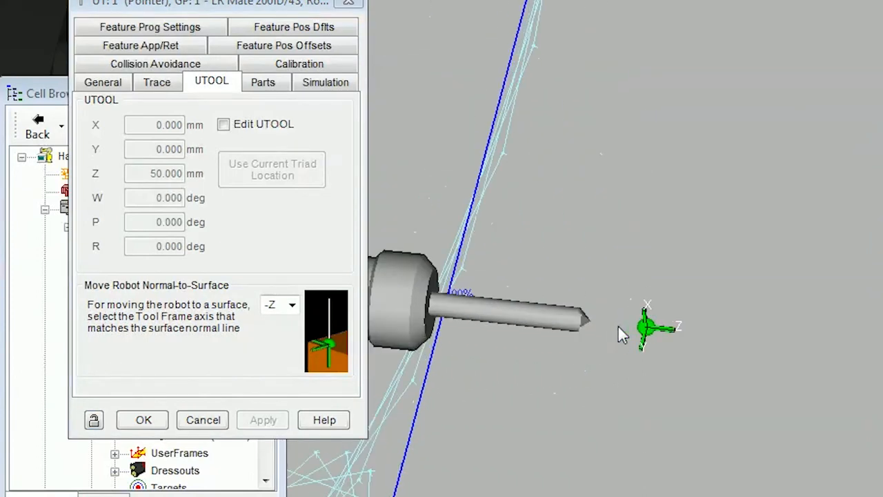
pyautogui.scroll(2, 617, 326)
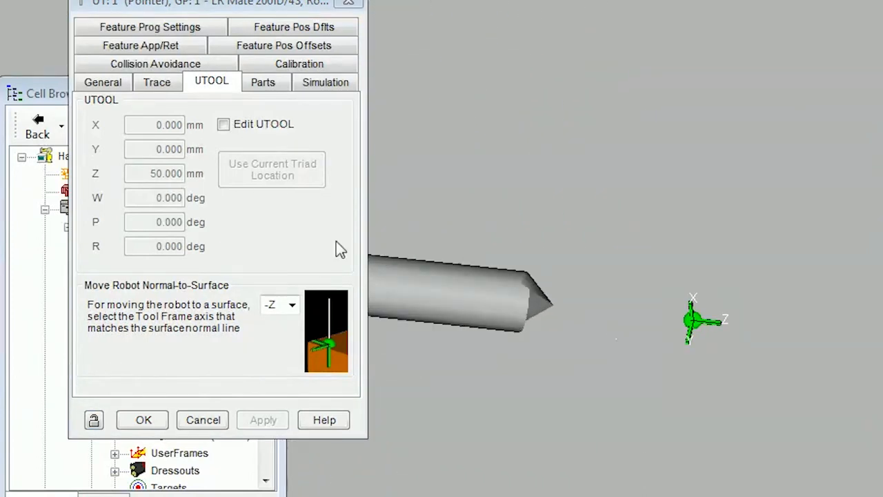
pyautogui.click(224, 125)
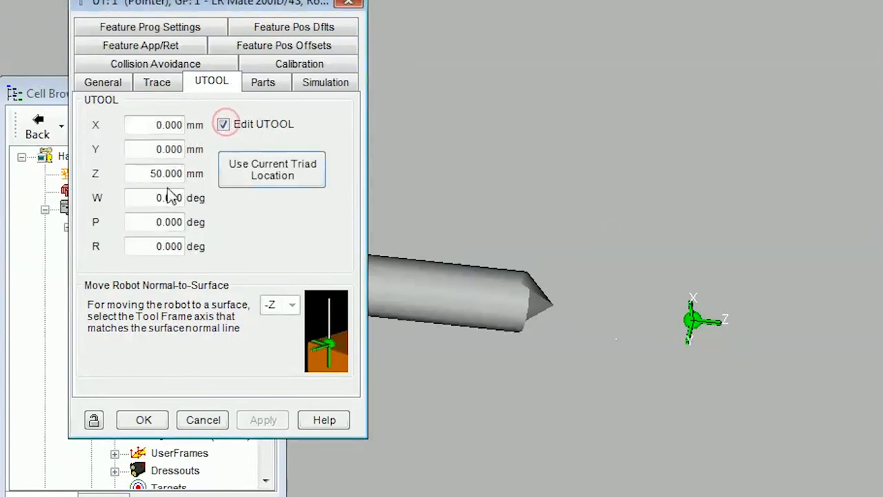
pyautogui.moveTo(163, 173); pyautogui.dragTo(96, 196)
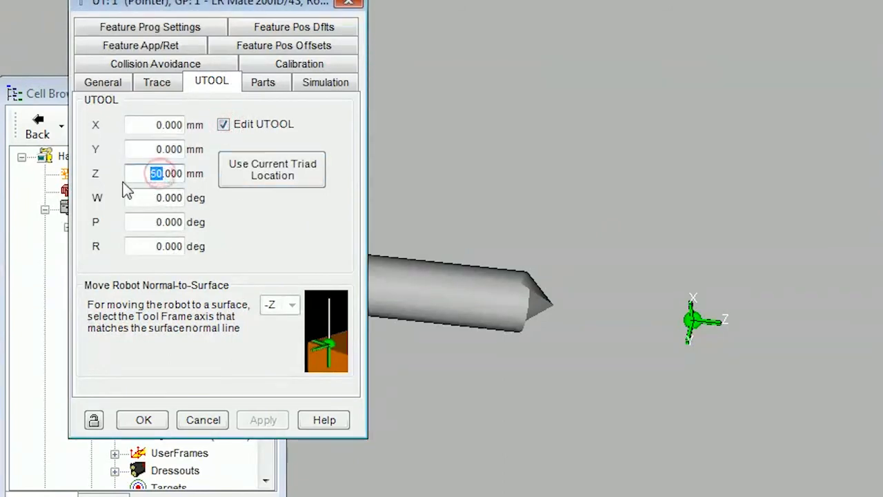
pyautogui.write('45')
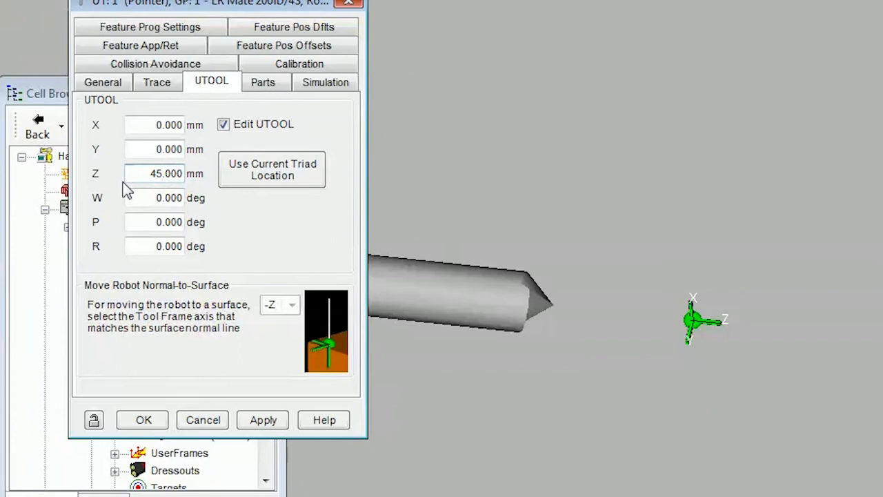
pyautogui.click(270, 420)
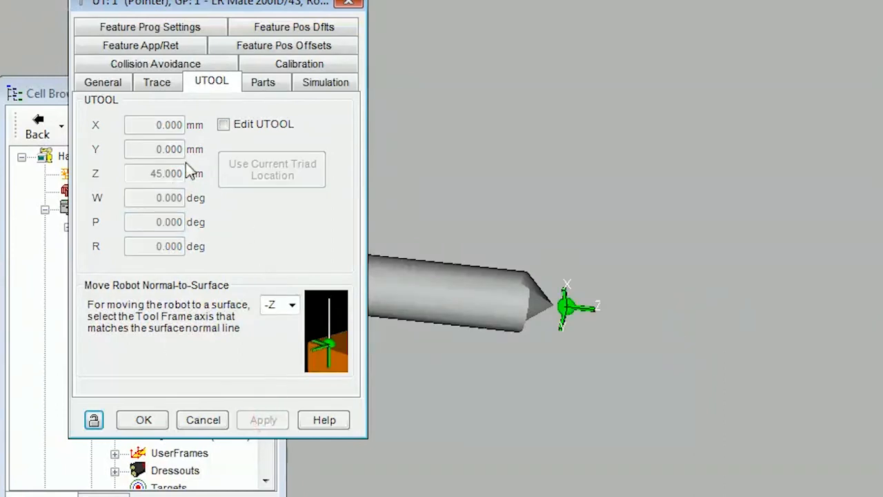
# Re-enable UTOOL editing, set the pointer's Z offset to 44.5 mm and apply it.
pyautogui.click(224, 126)
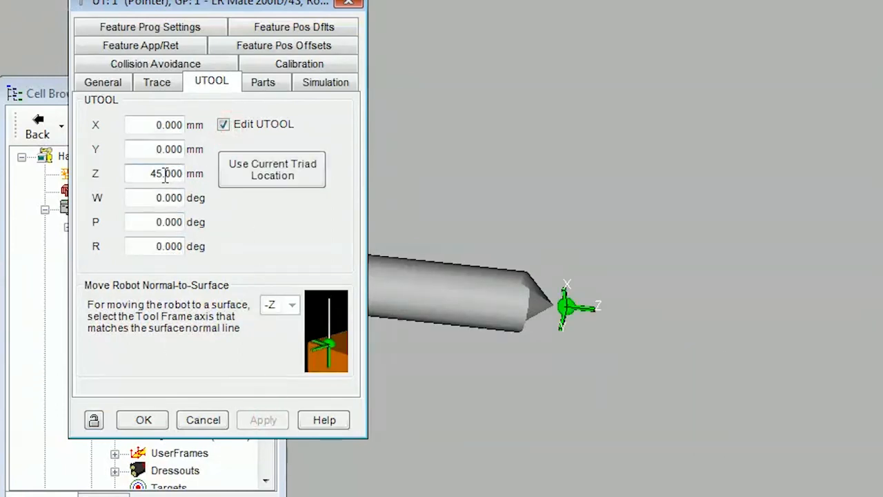
pyautogui.click(160, 175)
pyautogui.press('BackSpace')
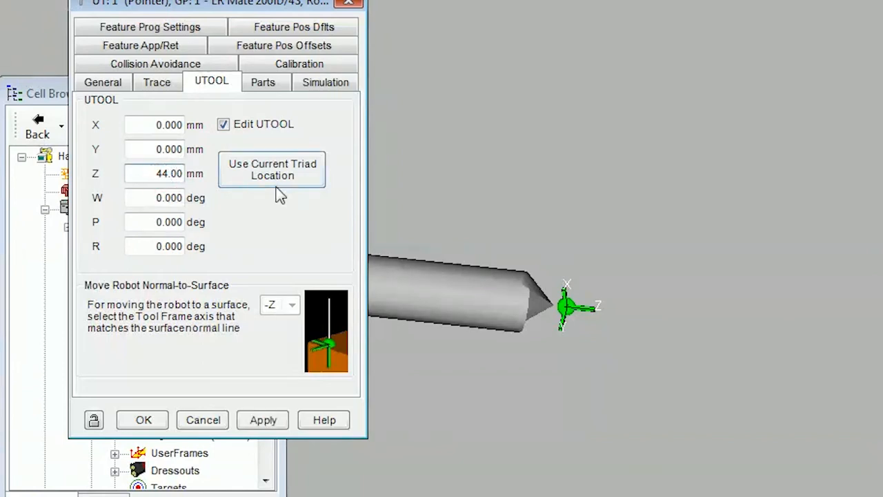
pyautogui.click(267, 418)
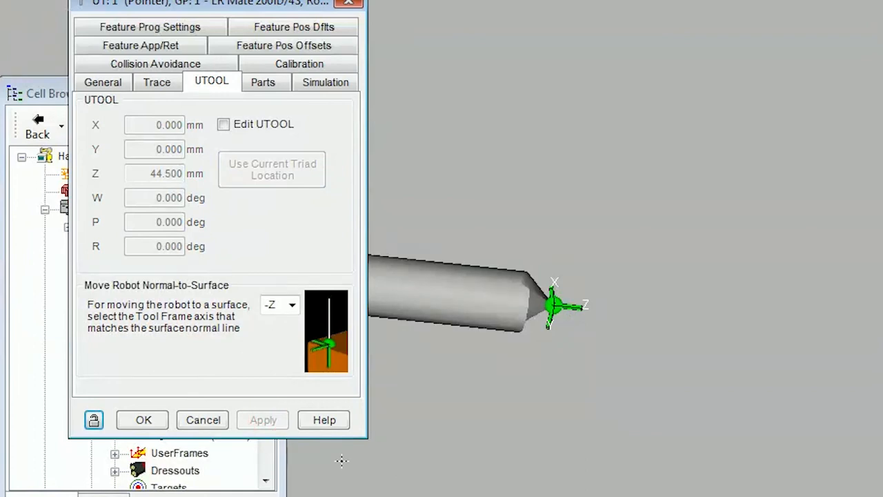
# Enable the teach pendant and jog the robot in TOOL coordinates, rotating about the tool's X, Y and Z axes to test the tool centre point.
pyautogui.scroll(-5, 556, 392)
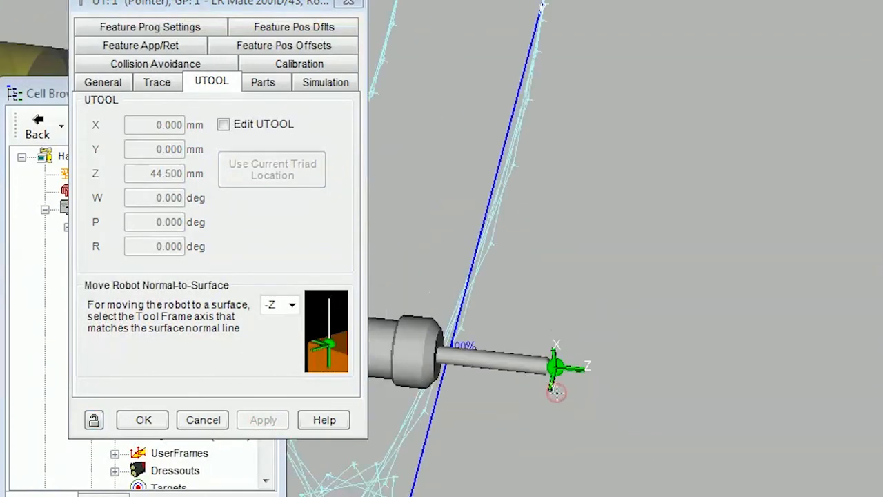
pyautogui.scroll(-2, 570, 416)
pyautogui.keyDown('ctrl'); pyautogui.moveTo(575, 418); pyautogui.dragTo(700, 352, button='right'); pyautogui.keyUp('ctrl')
pyautogui.scroll(-3, 714, 369)
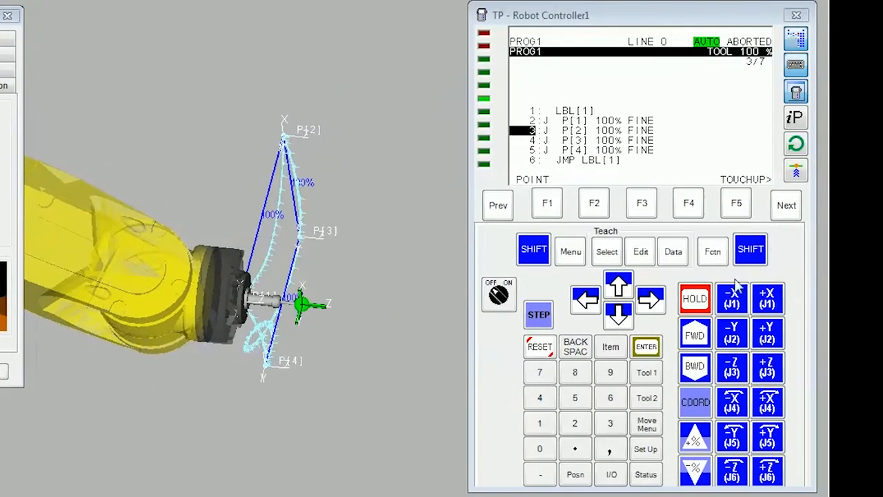
pyautogui.click(498, 295)
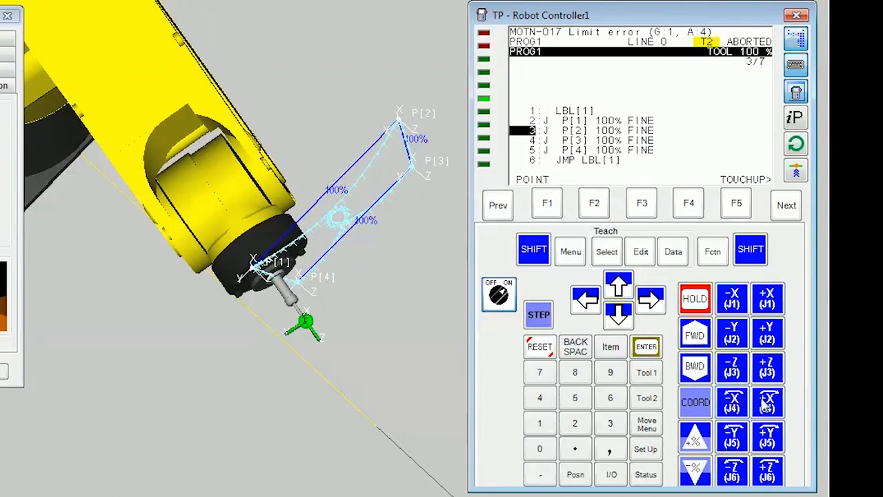
pyautogui.click(767, 406)
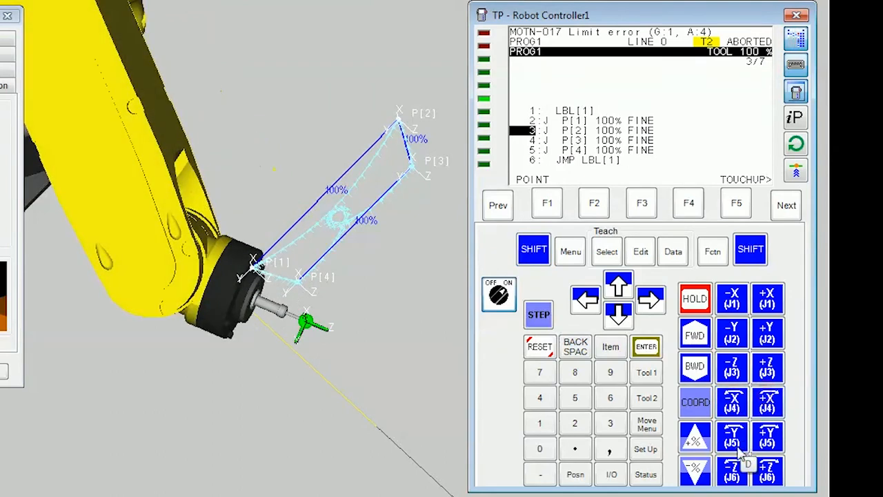
pyautogui.click(736, 445)
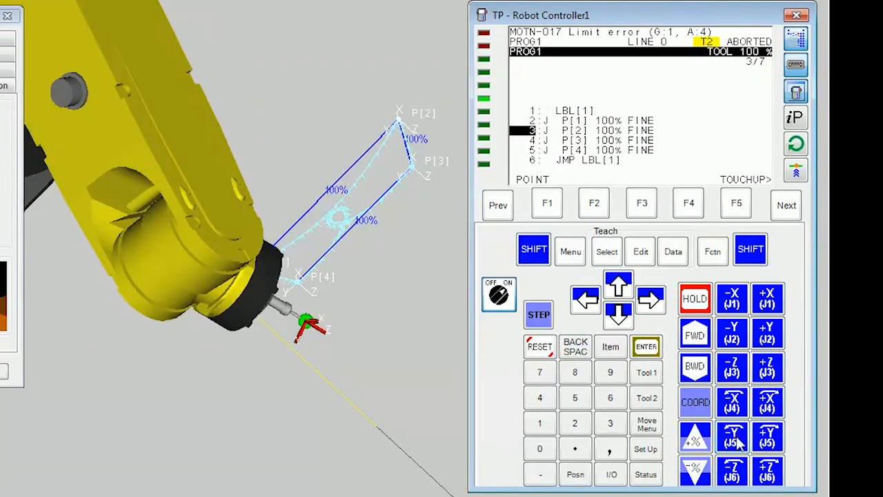
pyautogui.click(768, 440)
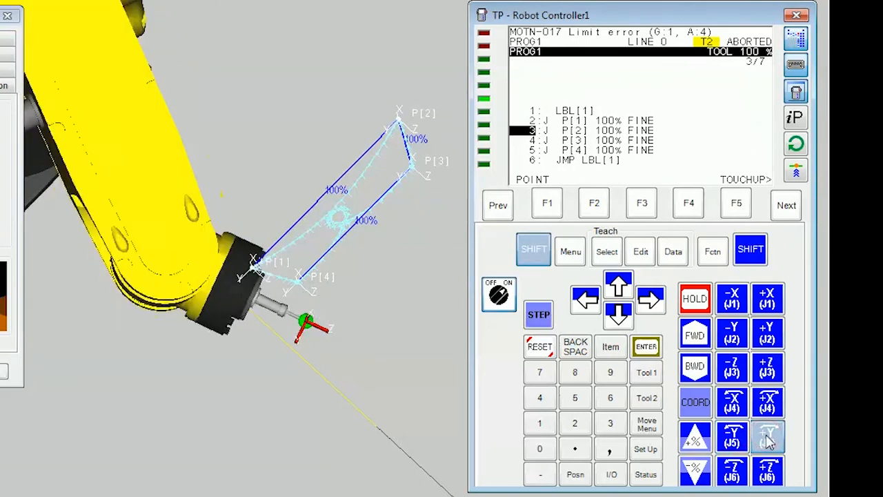
pyautogui.click(733, 472)
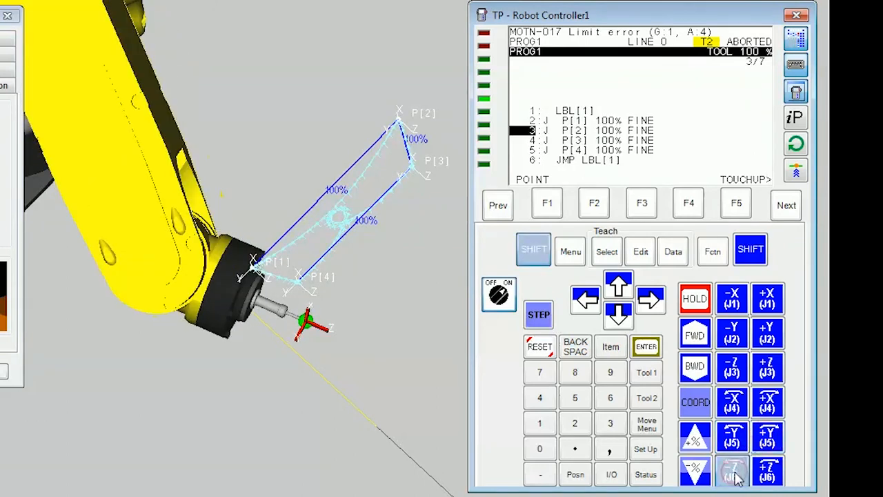